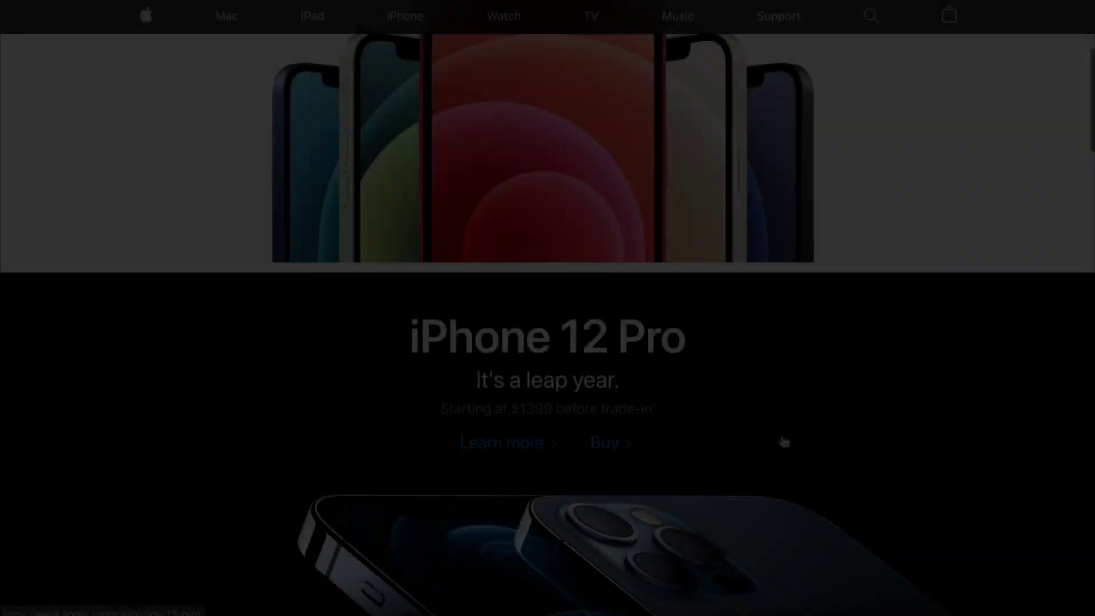
scroll(781, 442, down, 3)
scroll(781, 443, down, 1)
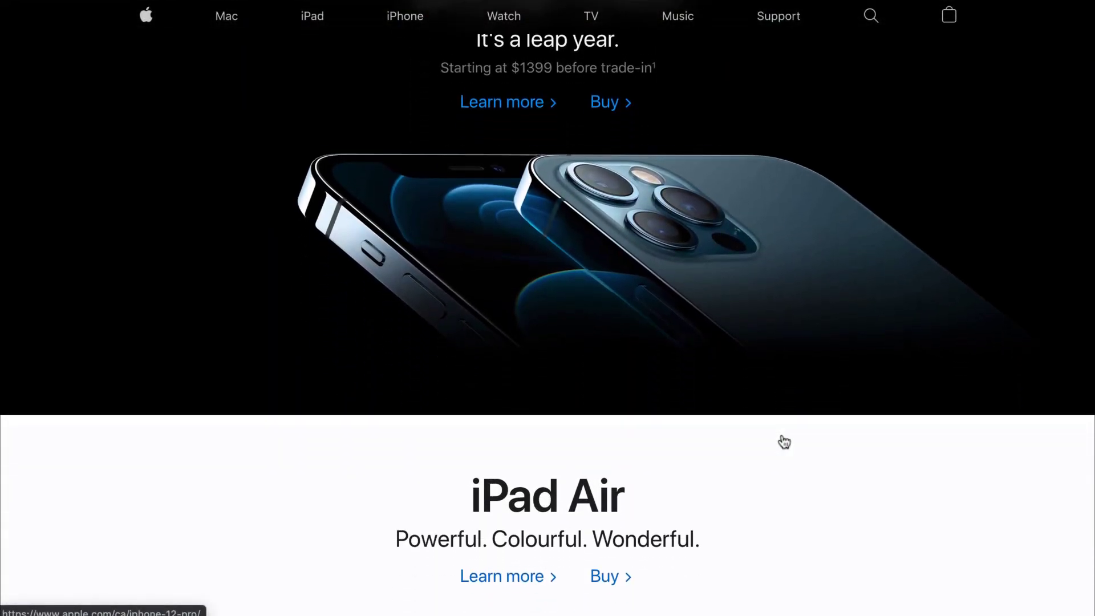
scroll(784, 441, down, 3)
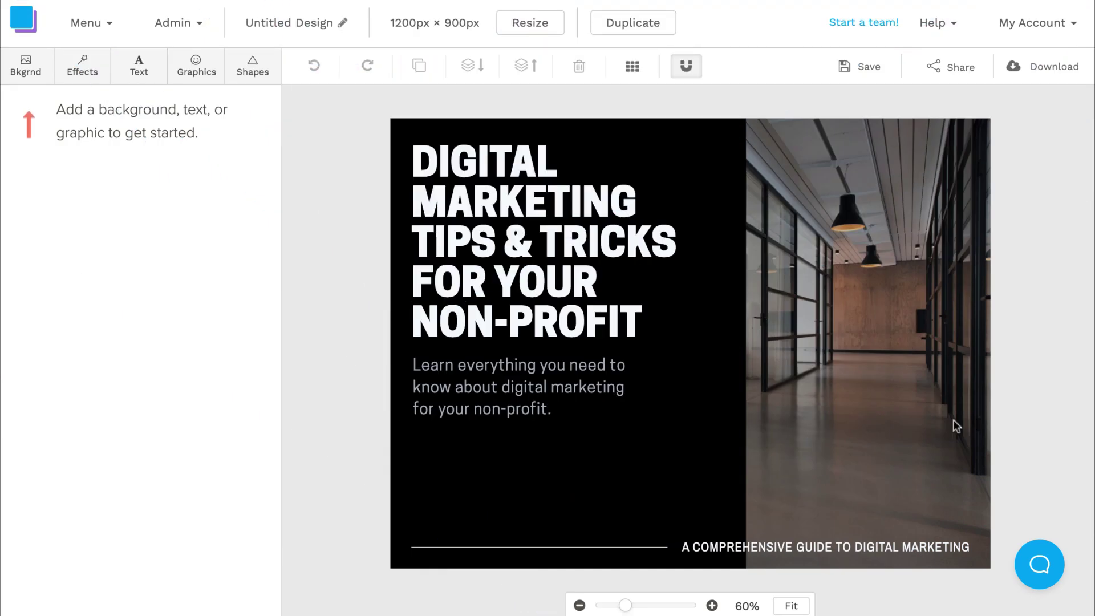
Step: Replace the headline with the camera review title and the body with camera copy
click(486, 242)
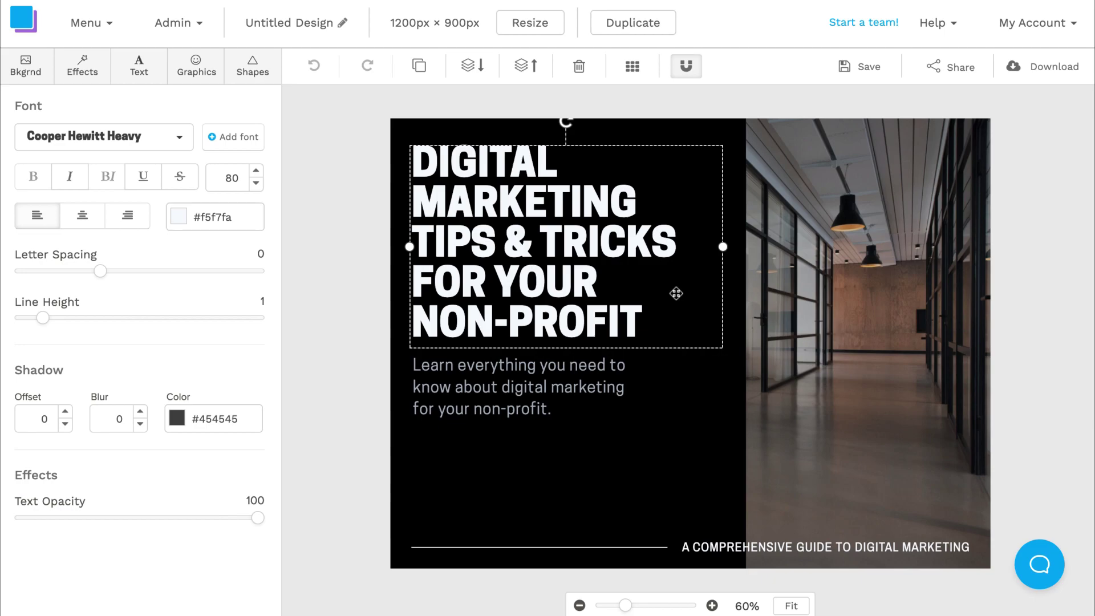
drag(652, 327, 374, 155)
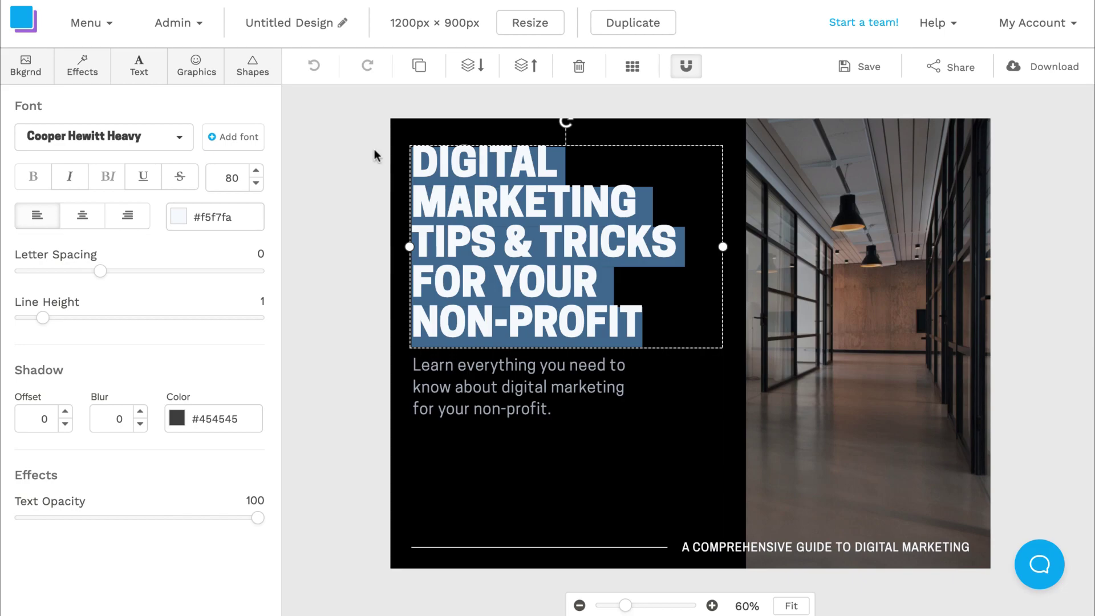
text(BEST CAMERA REVIEWS UNDER $2K)
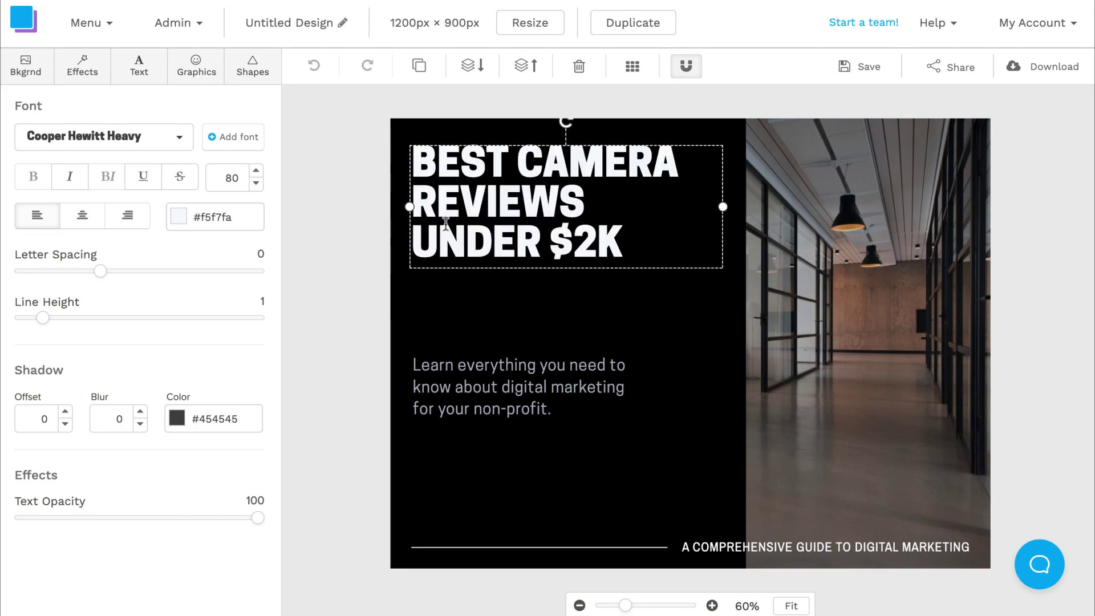
click(526, 386)
text(TEN OF THE BEST CAMERAS ON THE MARKET RIGHT NOW!)
Step: Set a photo from the CAMERA background search as the post background
click(1046, 391)
click(26, 65)
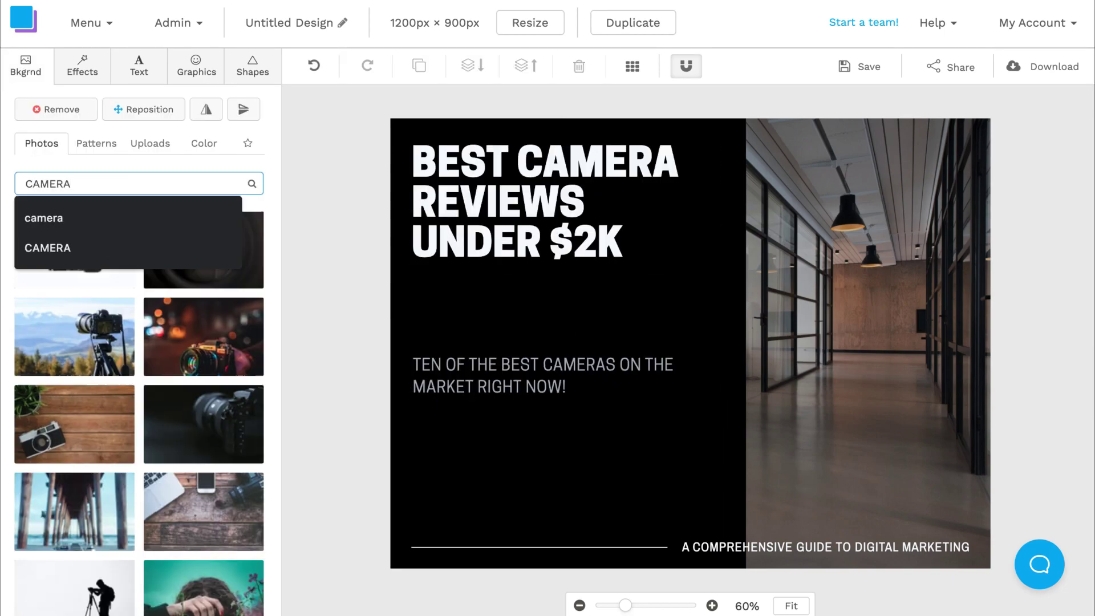
key(Return)
click(203, 274)
click(144, 109)
Step: Lower the black panel's opacity and darken the camera photo by 25
click(978, 579)
click(652, 462)
mouse_move(261, 426)
mouse_down()
mouse_move(211, 427)
mouse_move(232, 425)
mouse_up()
click(82, 66)
drag(20, 219, 79, 219)
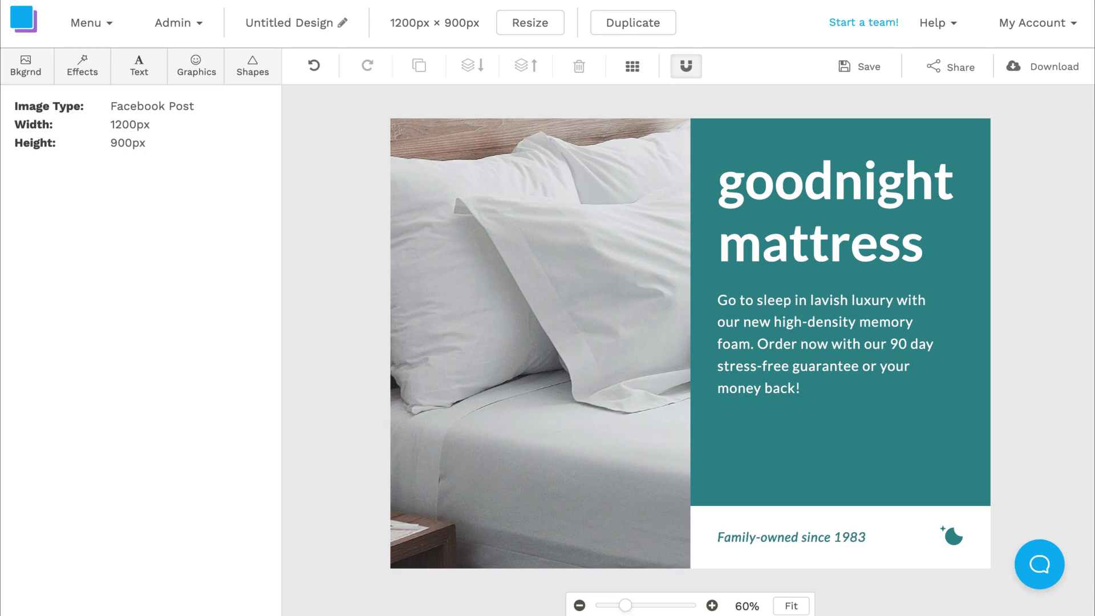
Step: Rewrite the goodnight mattress heading to read WE SCREAM 4 ICECREAM!
click(807, 228)
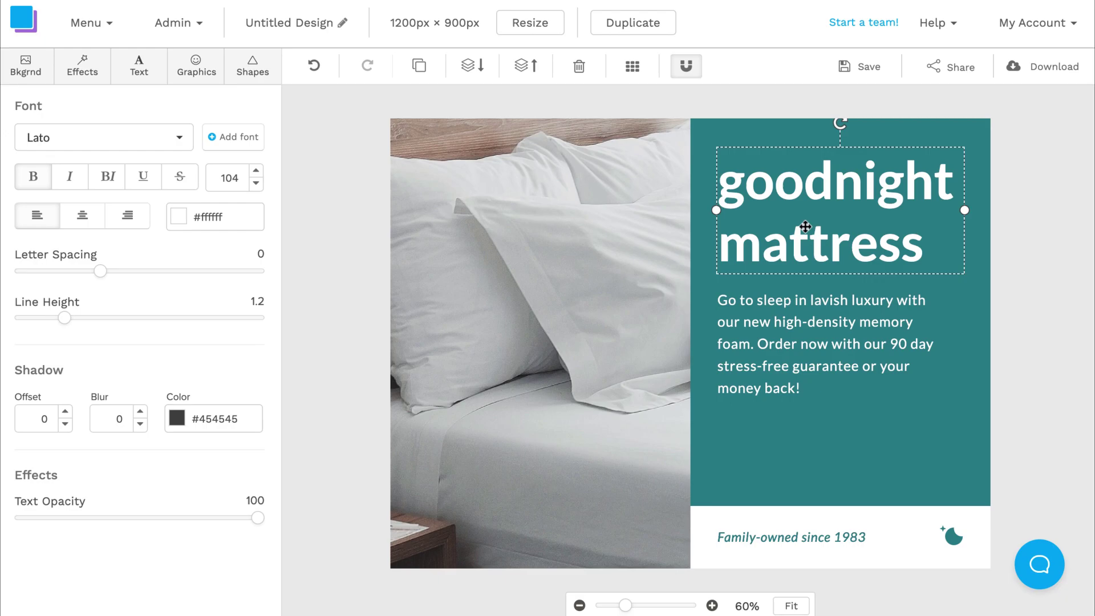
click(933, 482)
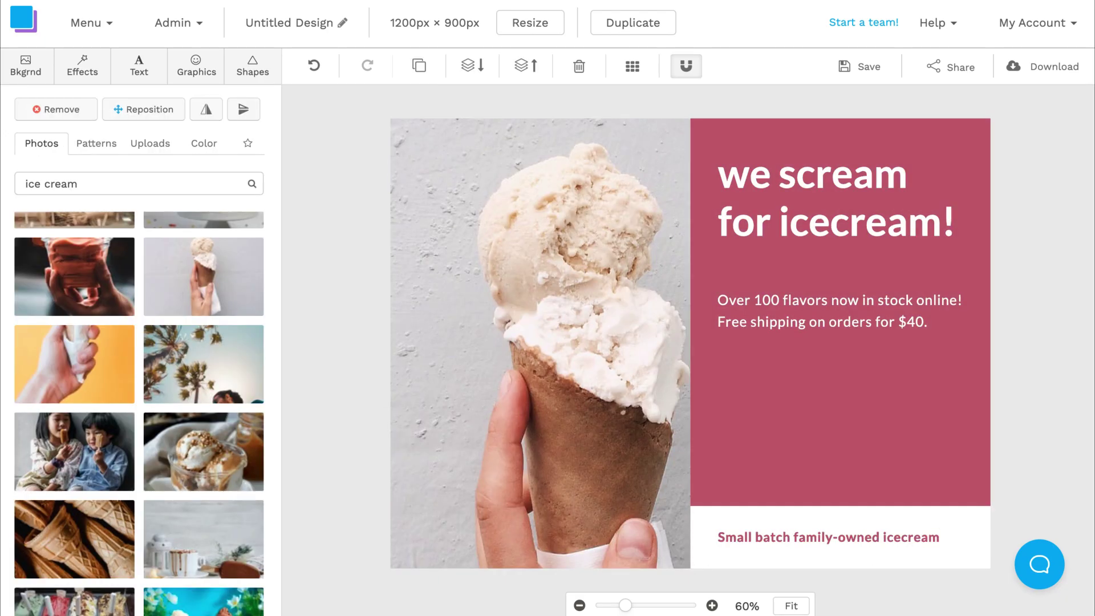
double_click(809, 232)
key(ctrl+a)
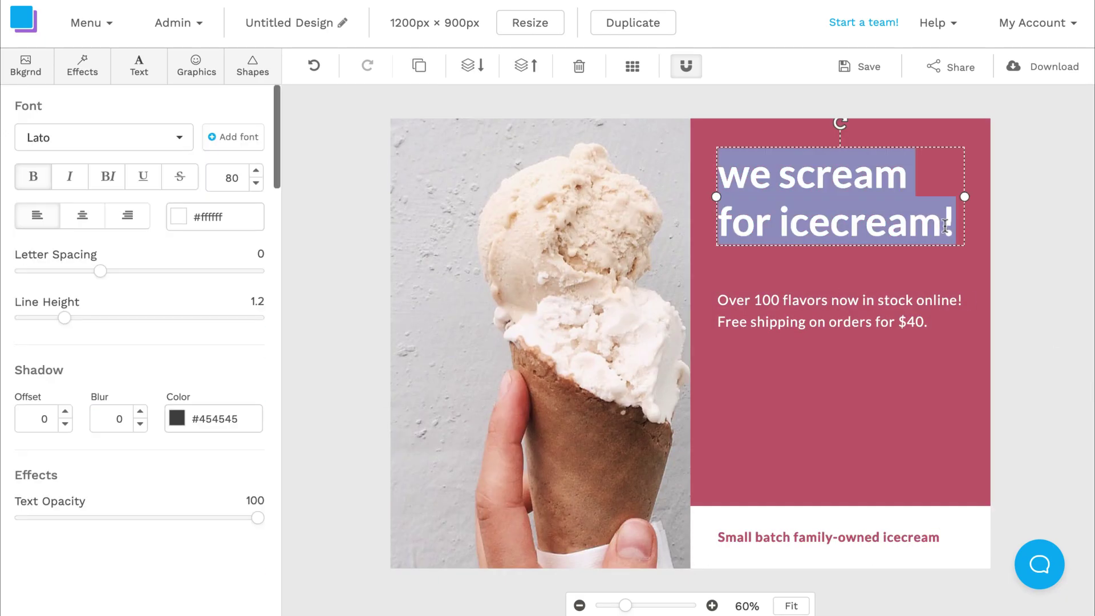
text(WE SCREAM 4 ICECREAM!)
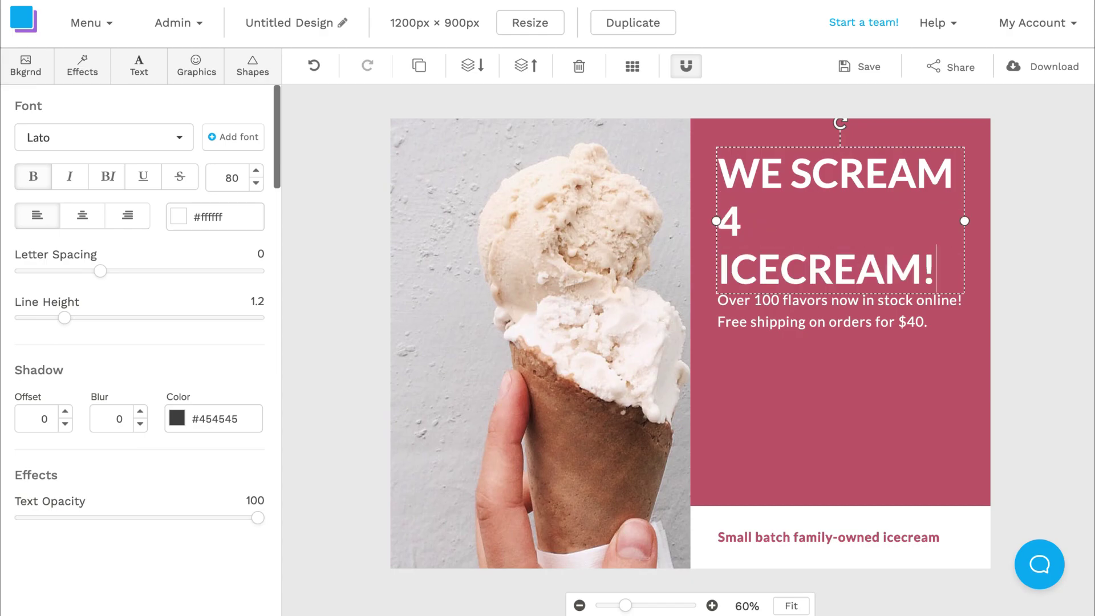
click(1055, 397)
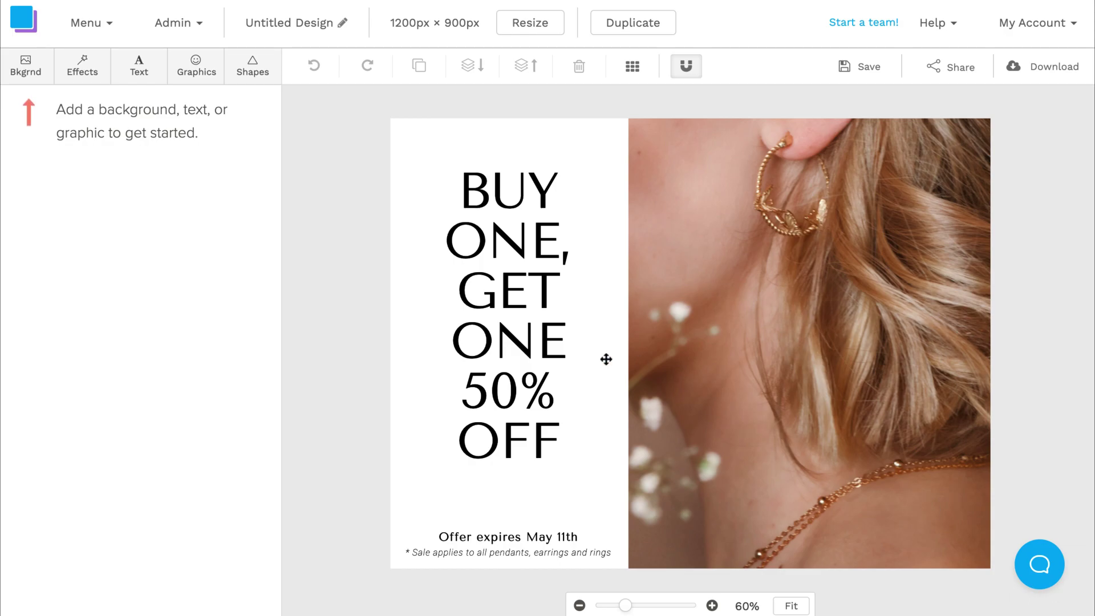
Step: Use the blue-door patio photo as background, enlarged via Reposition and applied
click(63, 338)
click(144, 110)
drag(645, 579, 676, 579)
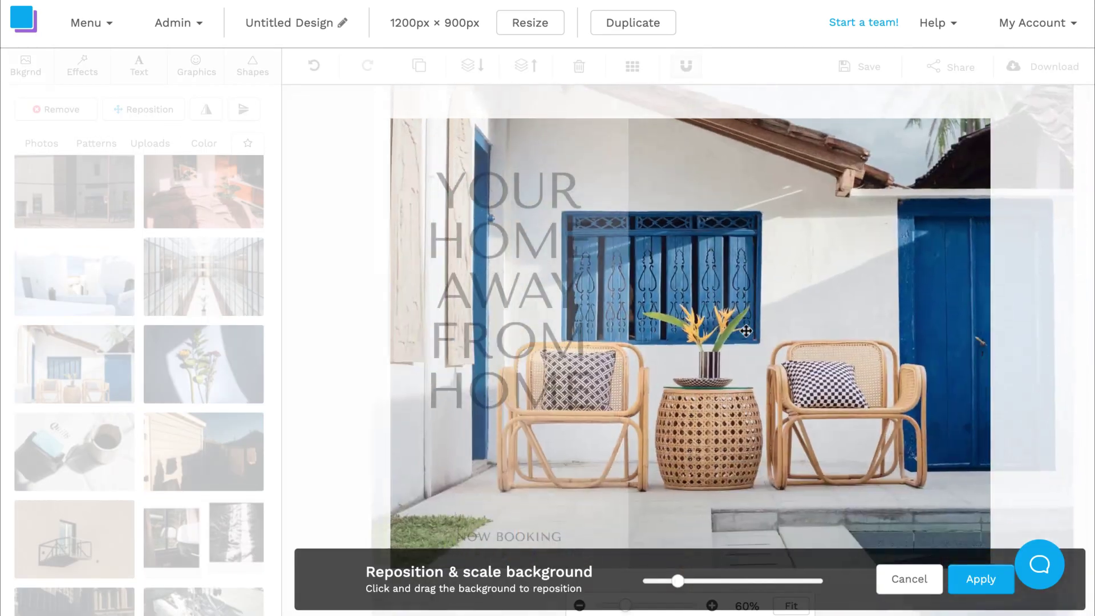
click(977, 580)
key(Escape)
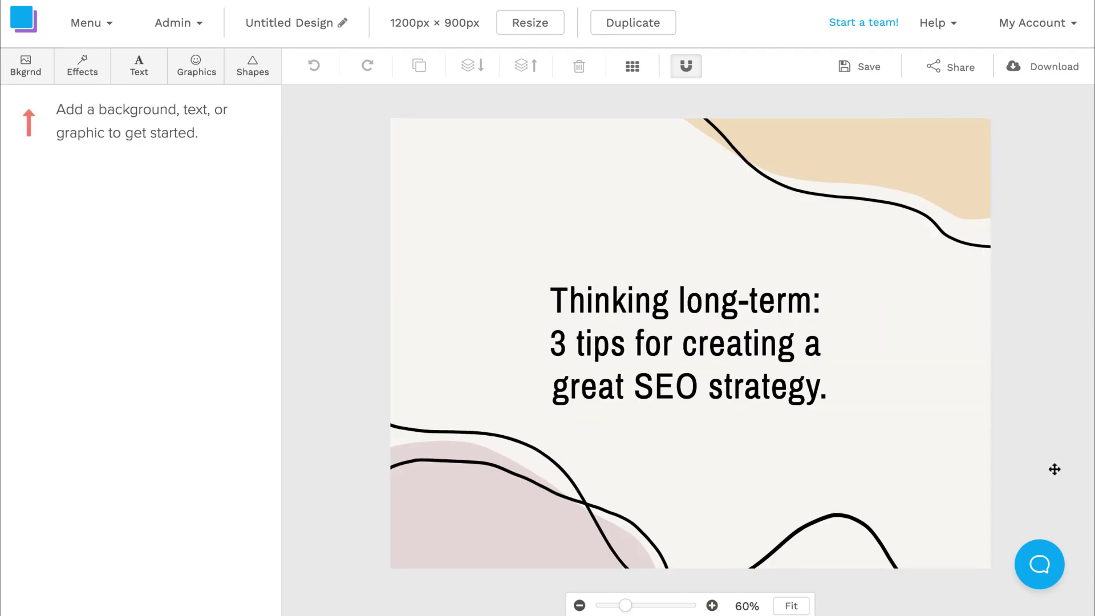
Step: Delete the top-right curve, then resize the headline and move it near the top
drag(829, 387, 550, 291)
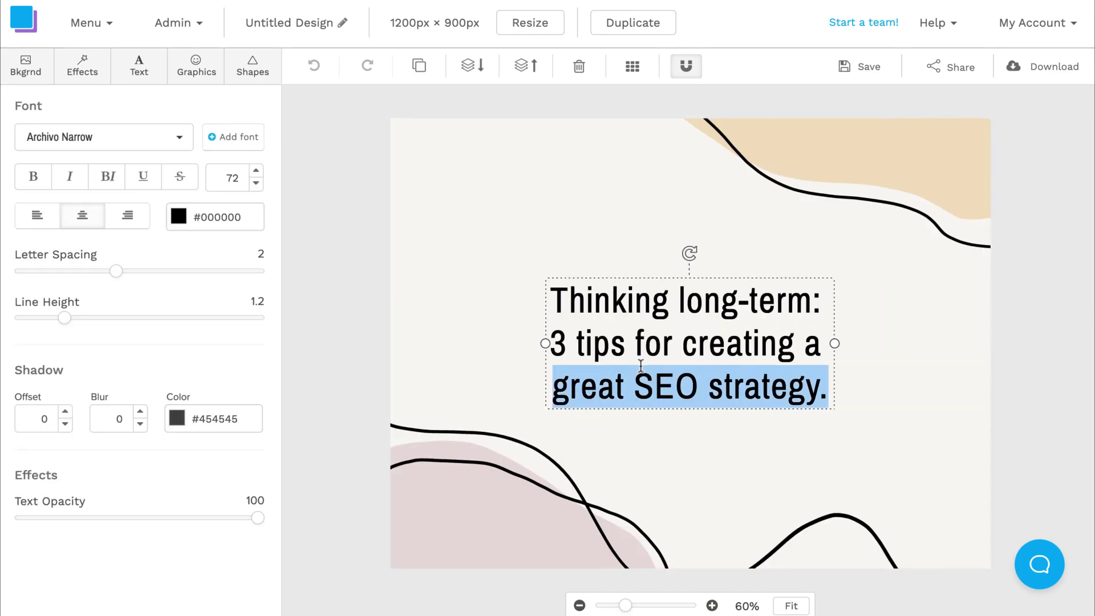
text(Sign up for a free personality test!)
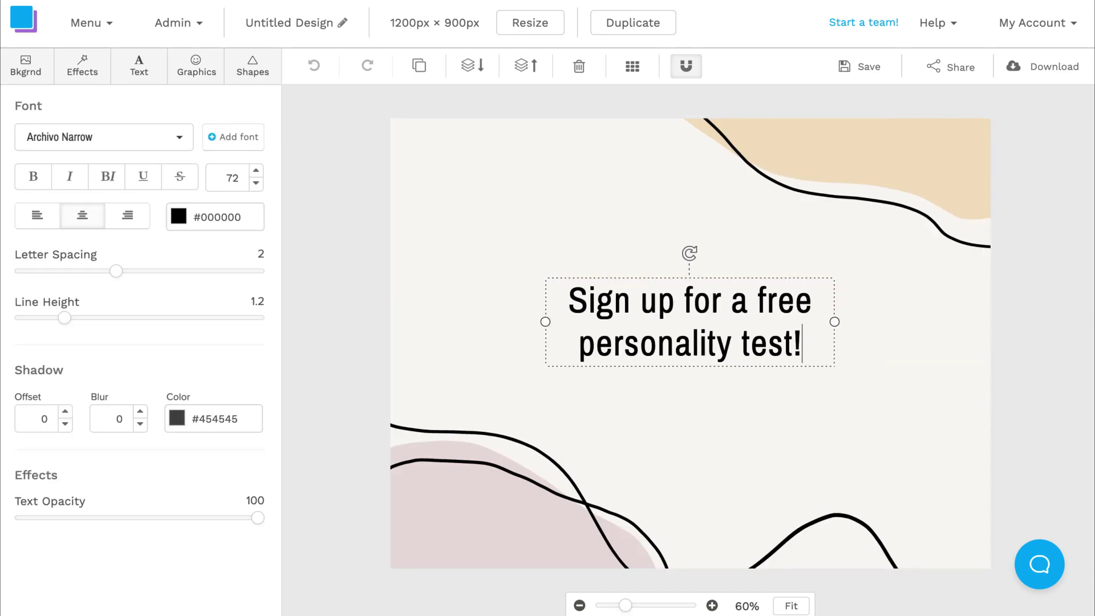
click(865, 155)
key(Delete)
click(687, 322)
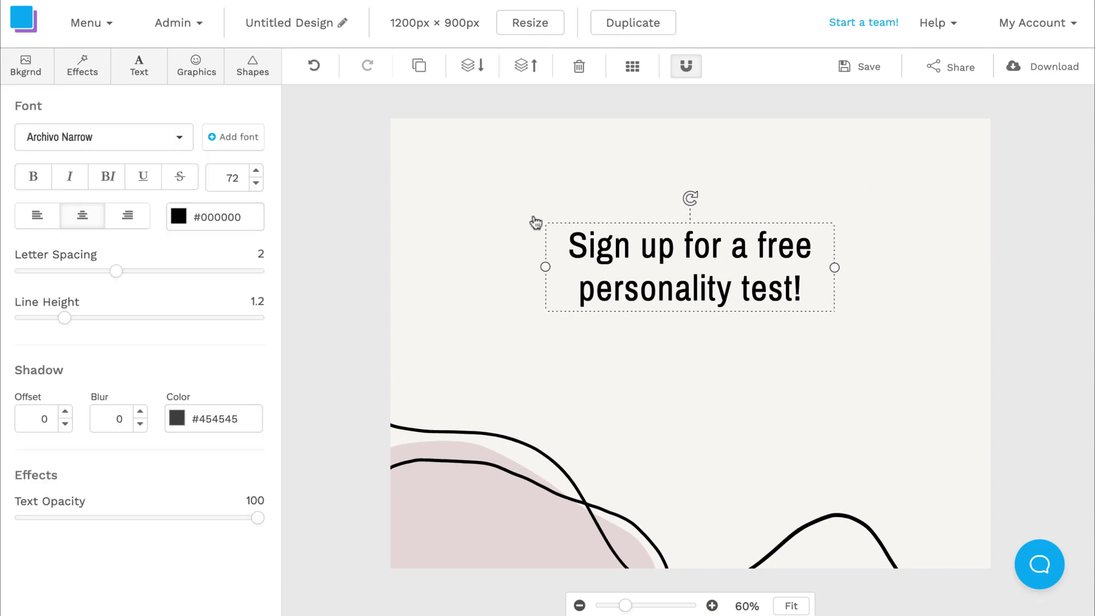
double_click(229, 178)
text(120)
drag(837, 369, 908, 367)
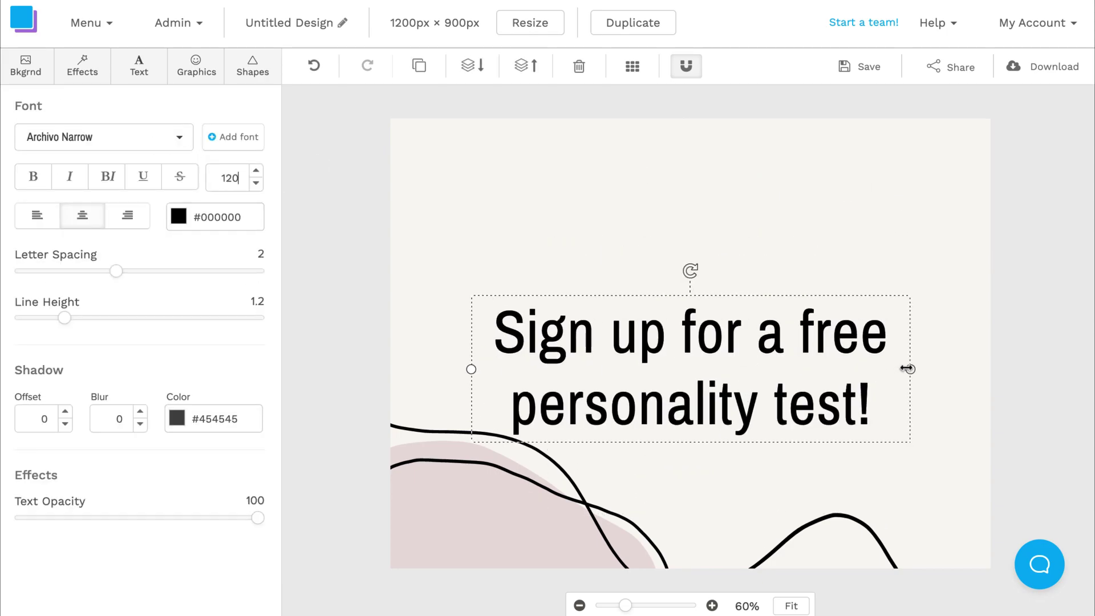
drag(734, 411, 734, 319)
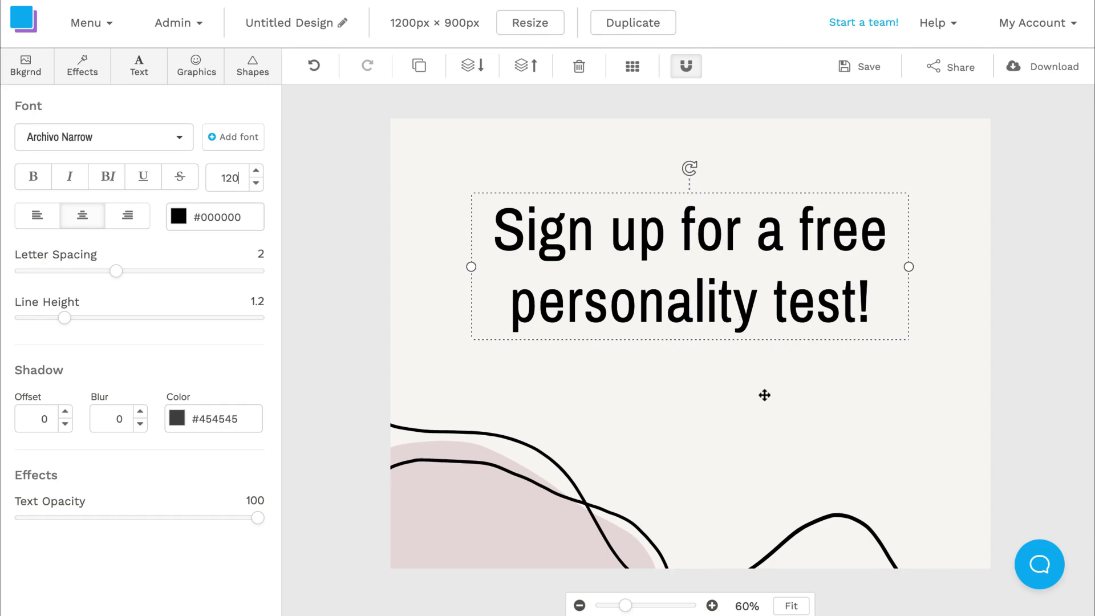
Step: Give the background a saved blue, lightened to a pale custom shade
click(26, 67)
click(204, 143)
click(167, 181)
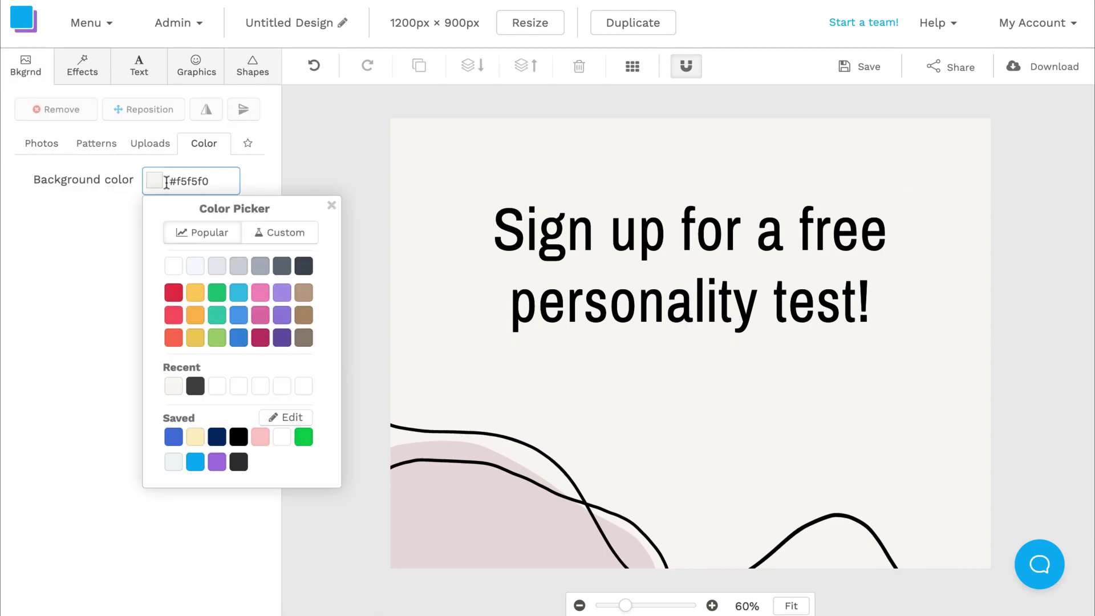
click(173, 437)
click(280, 232)
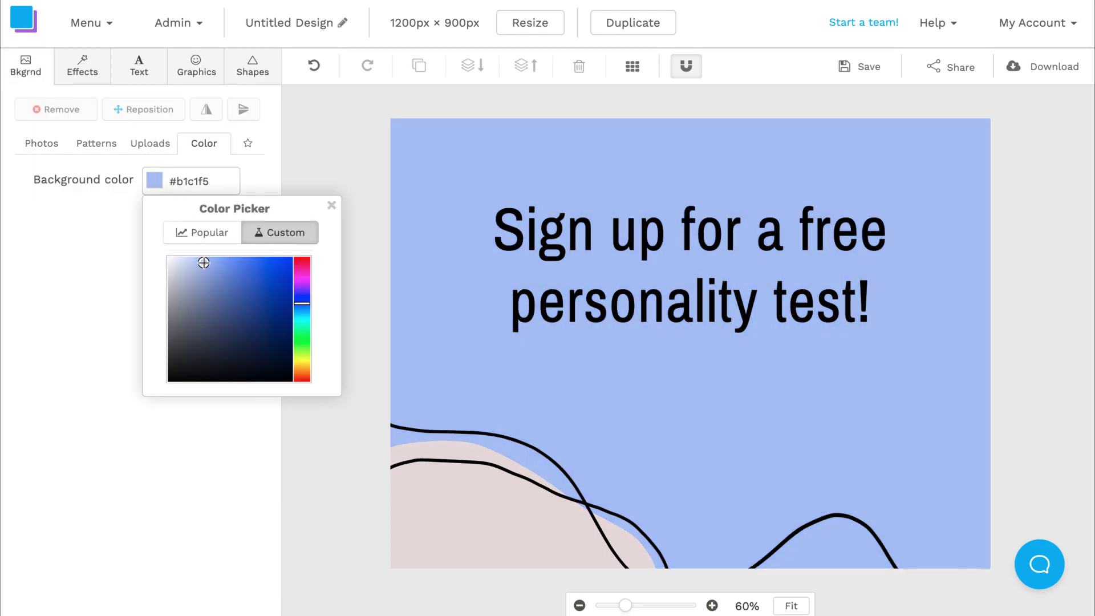
drag(203, 262, 179, 259)
Step: Recolour the pink blob a muted blue and move it behind the black line
click(419, 502)
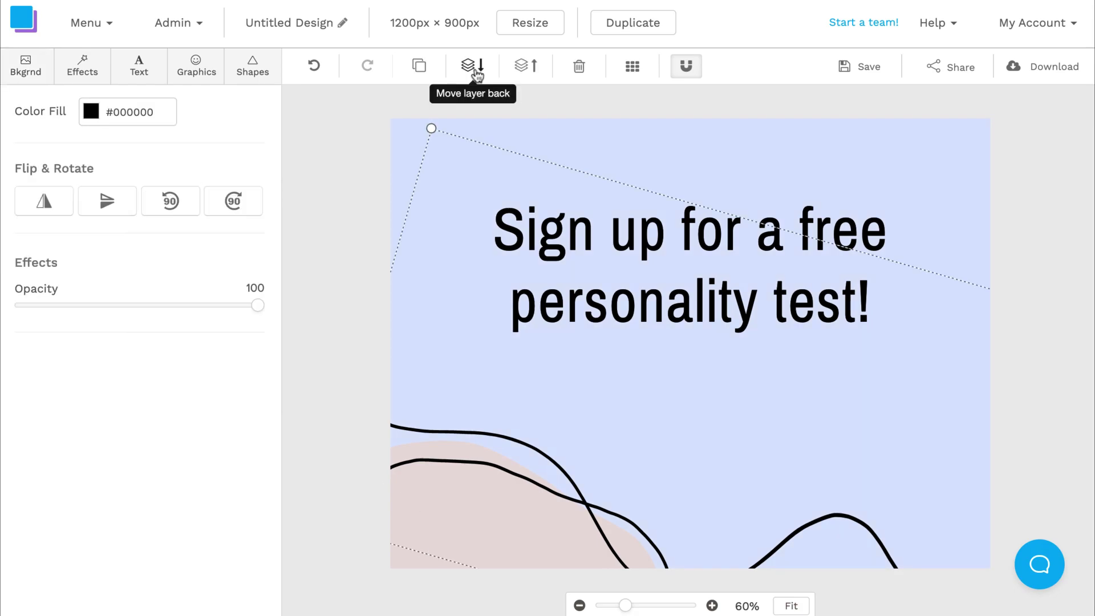
click(128, 112)
click(110, 368)
click(216, 163)
drag(171, 222, 155, 220)
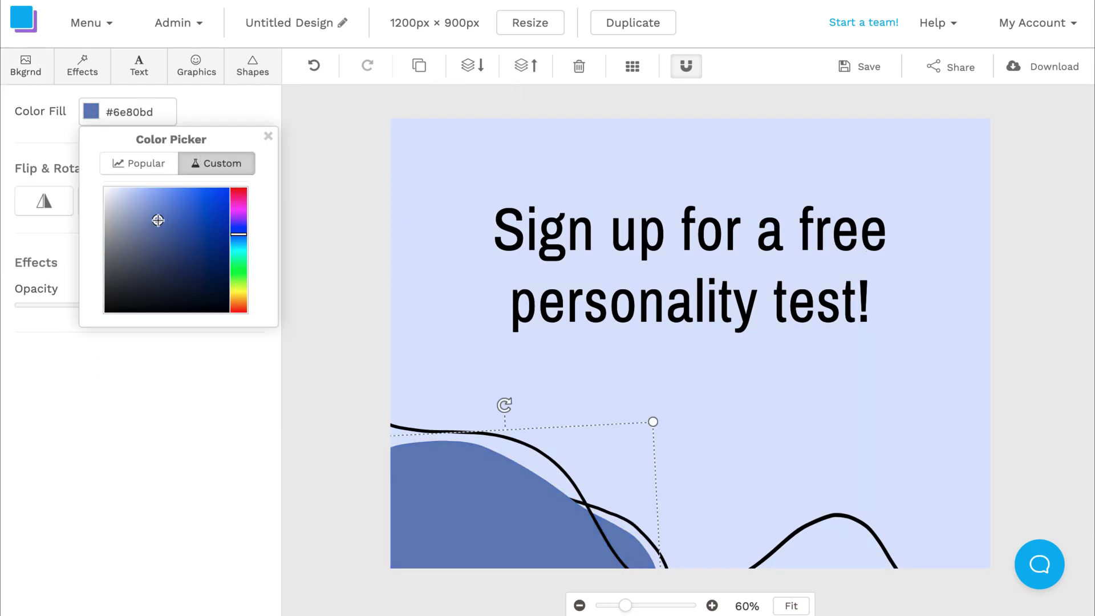
click(476, 66)
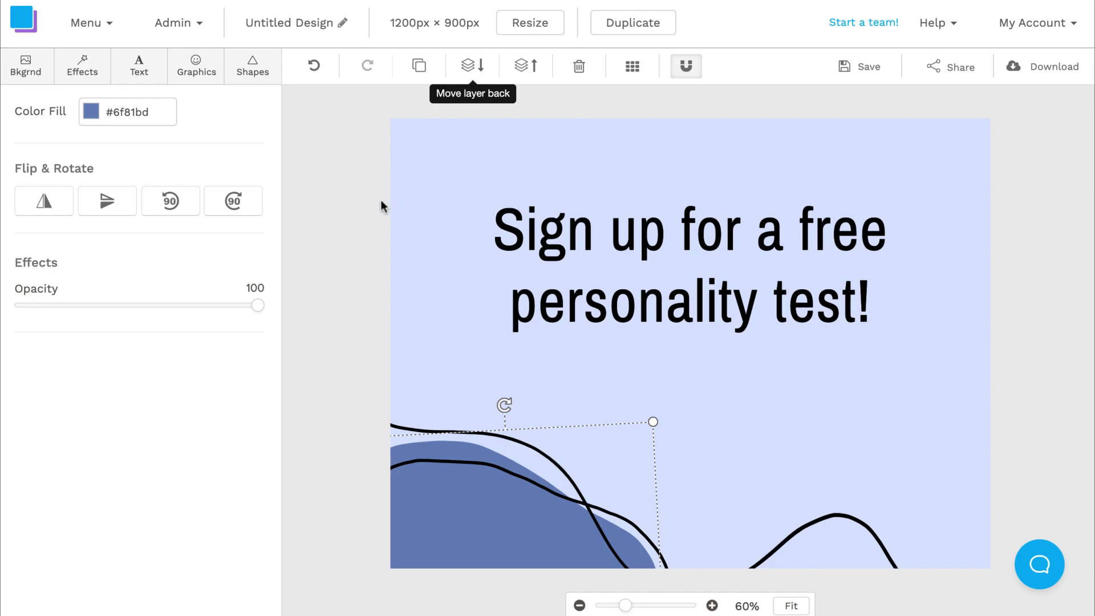
click(380, 204)
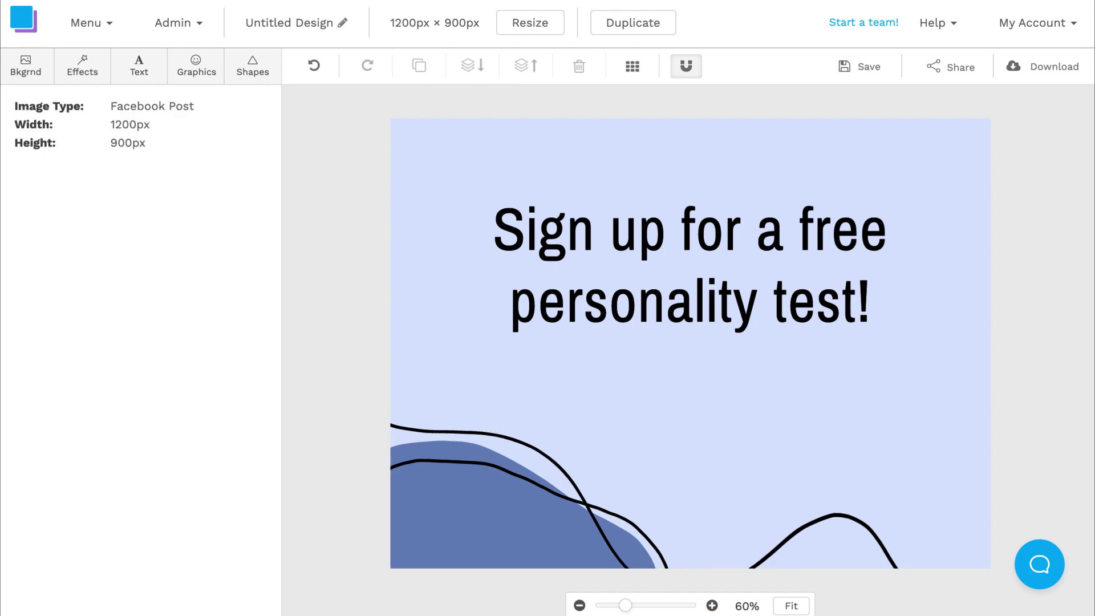
Step: Make the new heading white at size 100, tightly spaced, spanning two lines near the top
click(700, 202)
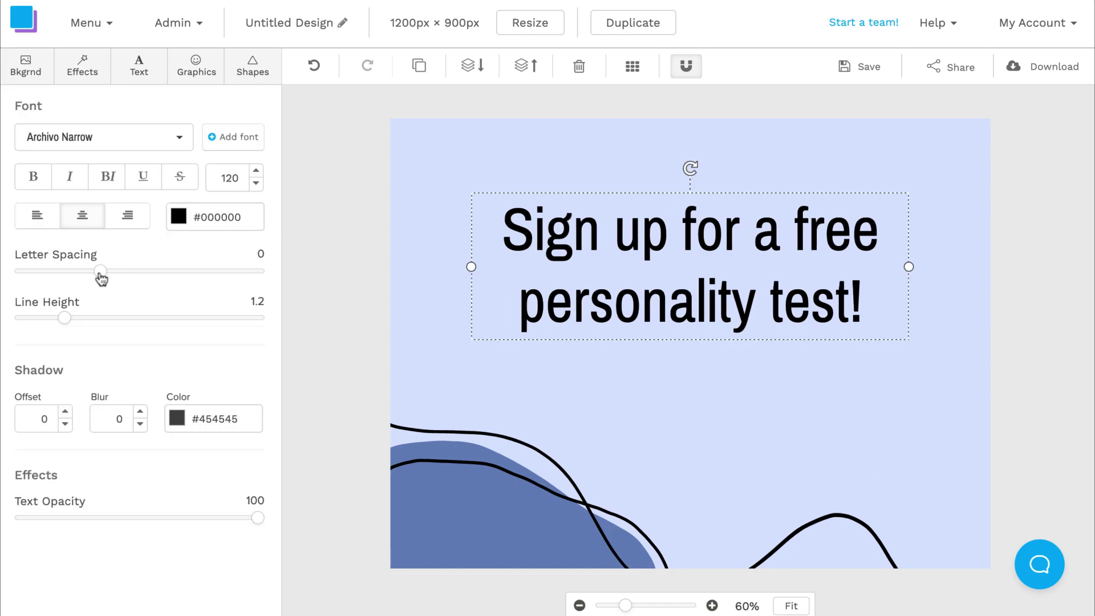
drag(101, 276, 88, 277)
key(Escape)
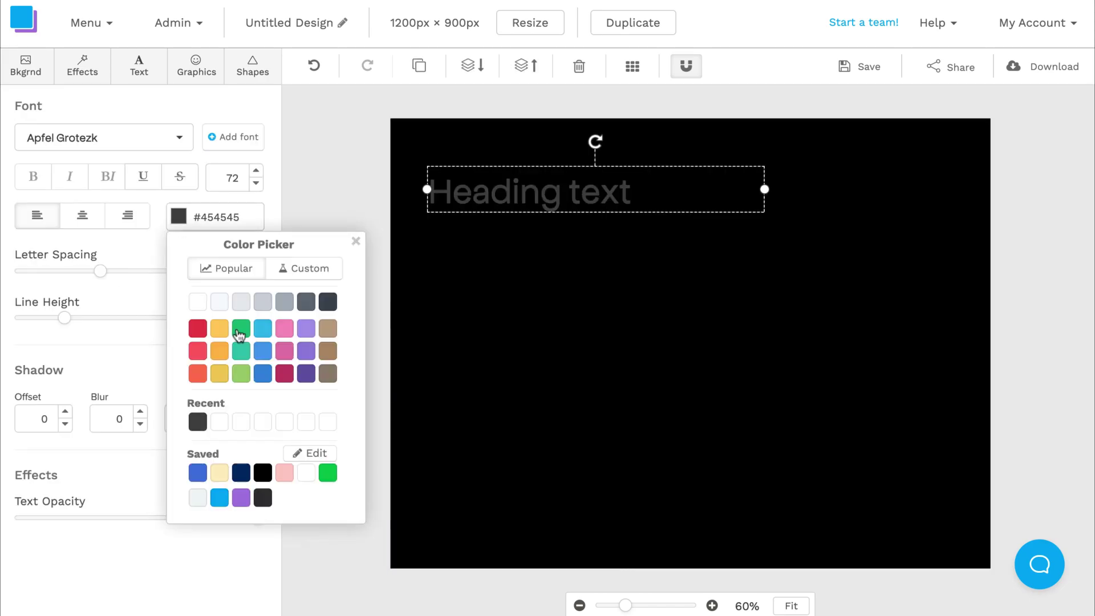
click(201, 301)
click(536, 192)
double_click(536, 192)
text(Apfel Grotezk is a minimalist dream font.)
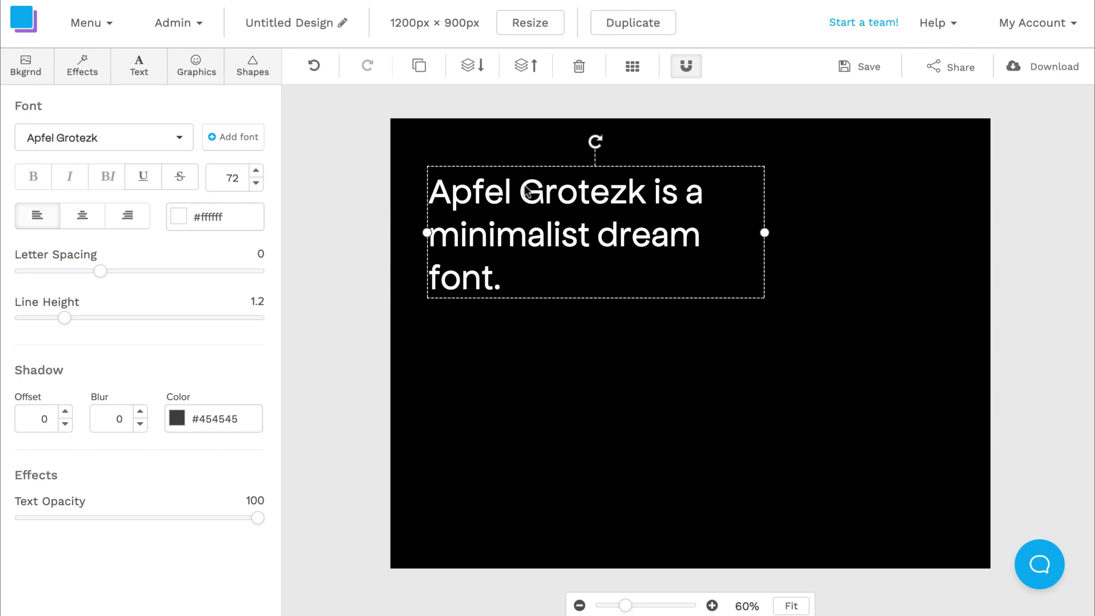
double_click(232, 178)
text(100)
drag(764, 257, 945, 276)
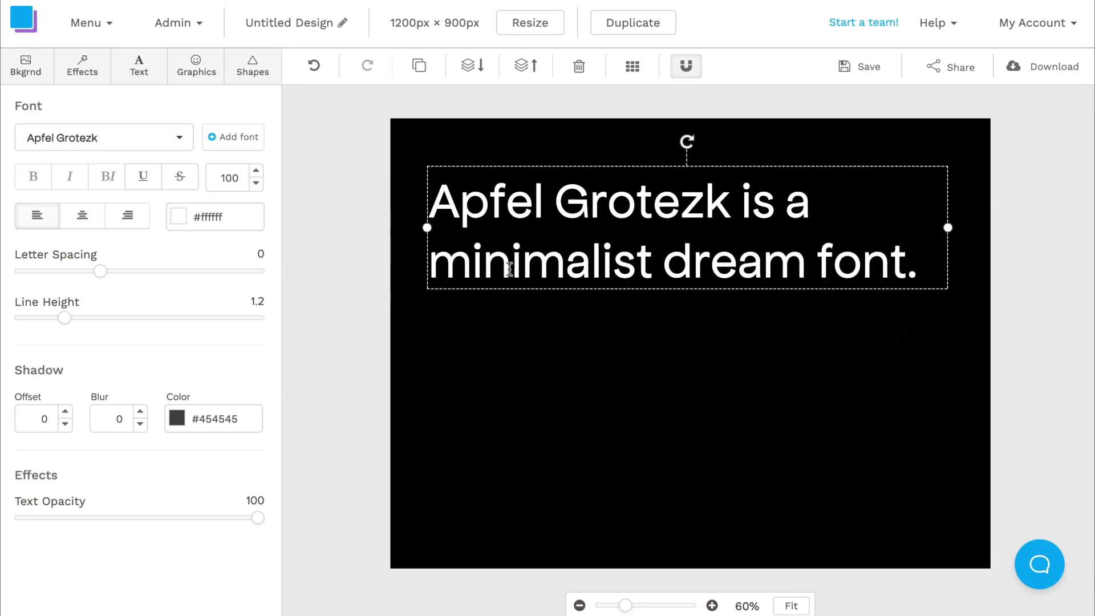
click(510, 347)
drag(510, 259, 514, 235)
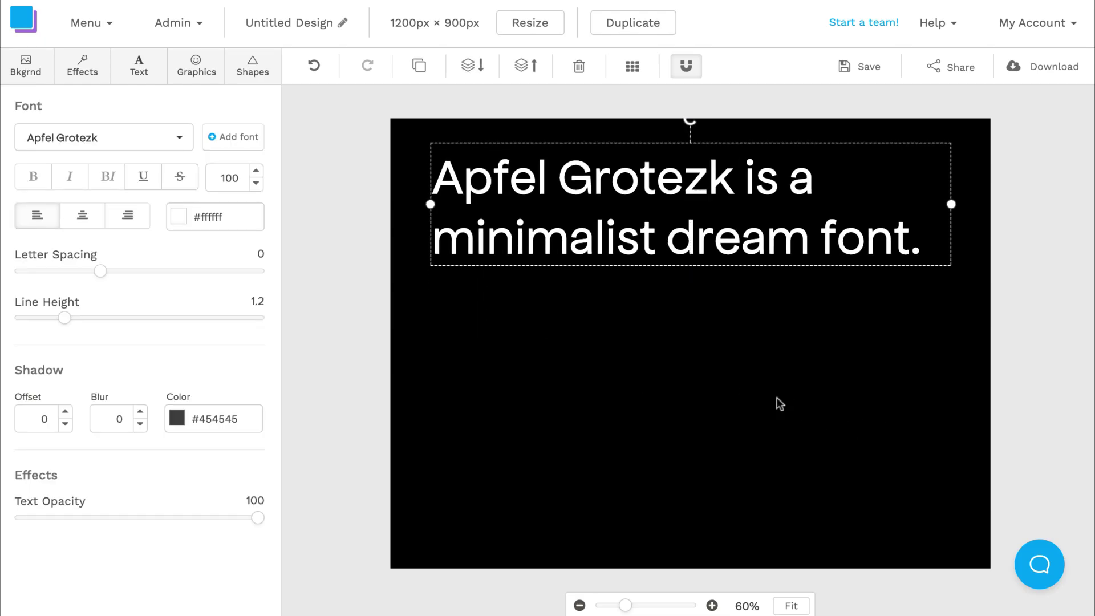
Step: Duplicate the heading into a size 44 body paragraph positioned below it
click(422, 68)
drag(576, 209, 569, 409)
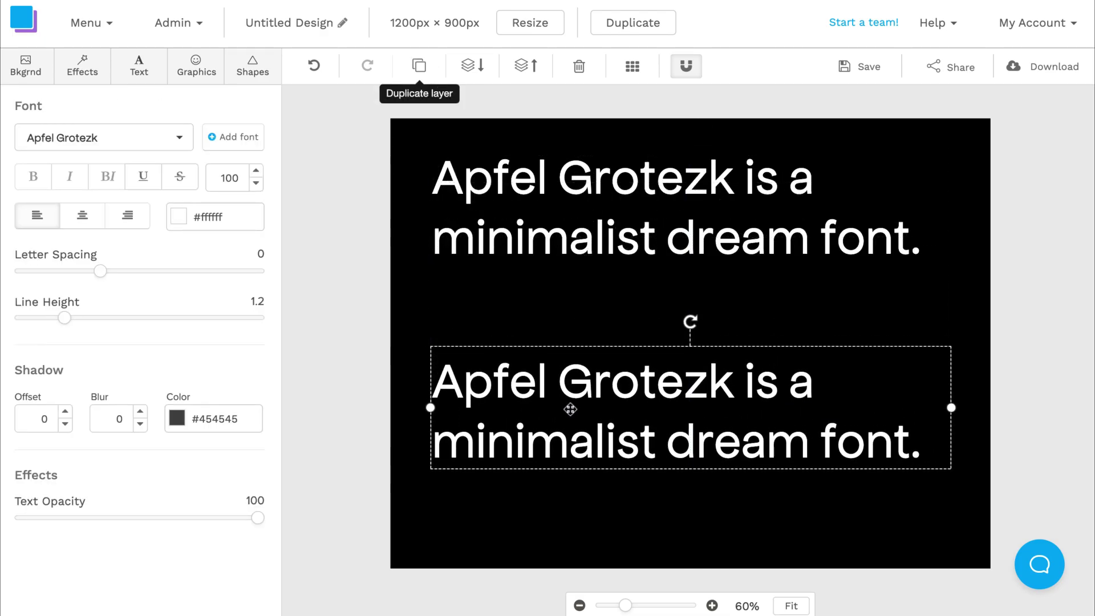
double_click(210, 181)
text(44)
double_click(599, 360)
text(It’s great for titles and body text alike. The nice thing about a font like this is you can use it for virtually anything!)
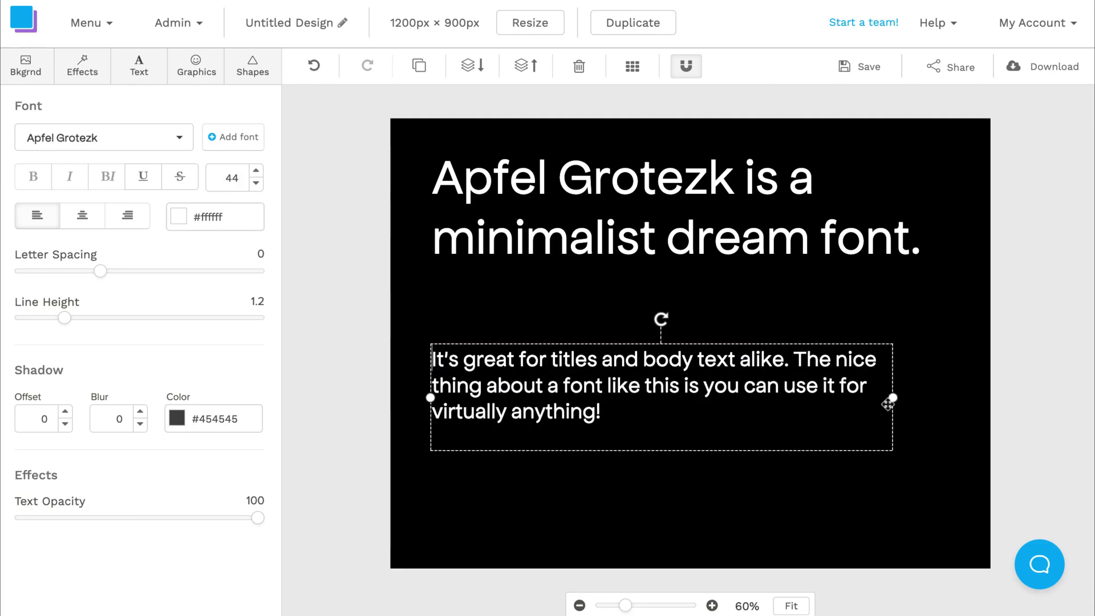
drag(888, 405, 943, 398)
click(852, 530)
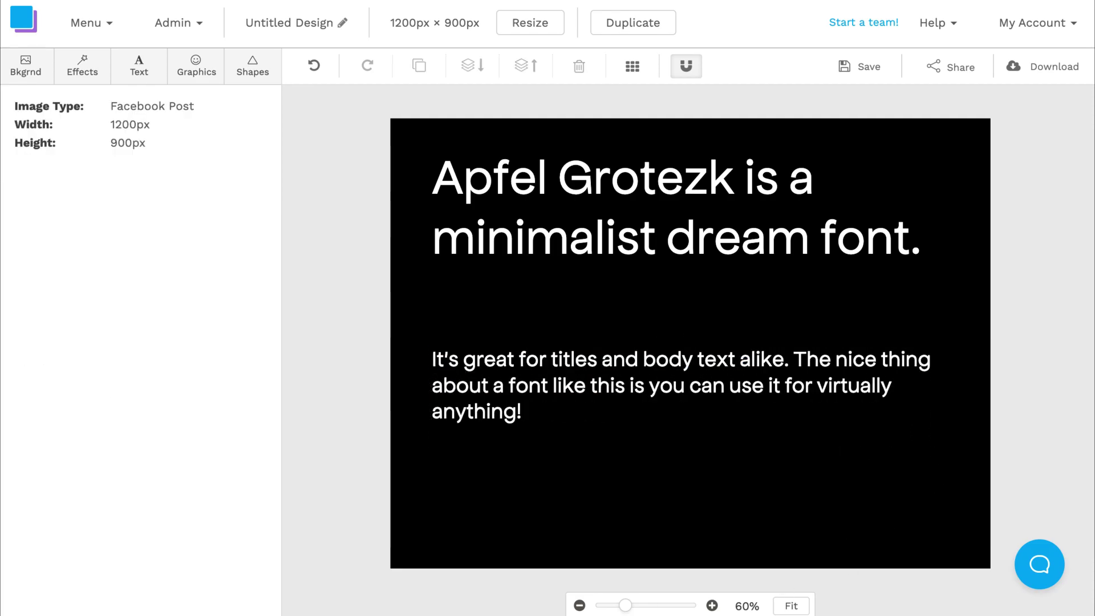
drag(596, 377, 595, 329)
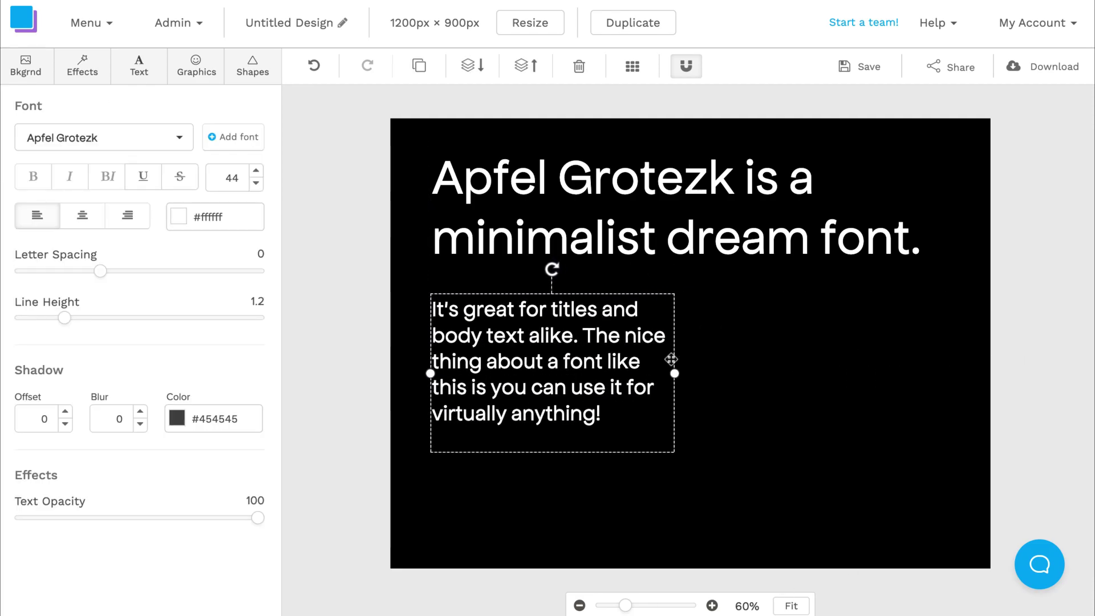
drag(944, 347, 955, 347)
click(599, 214)
drag(513, 325, 517, 348)
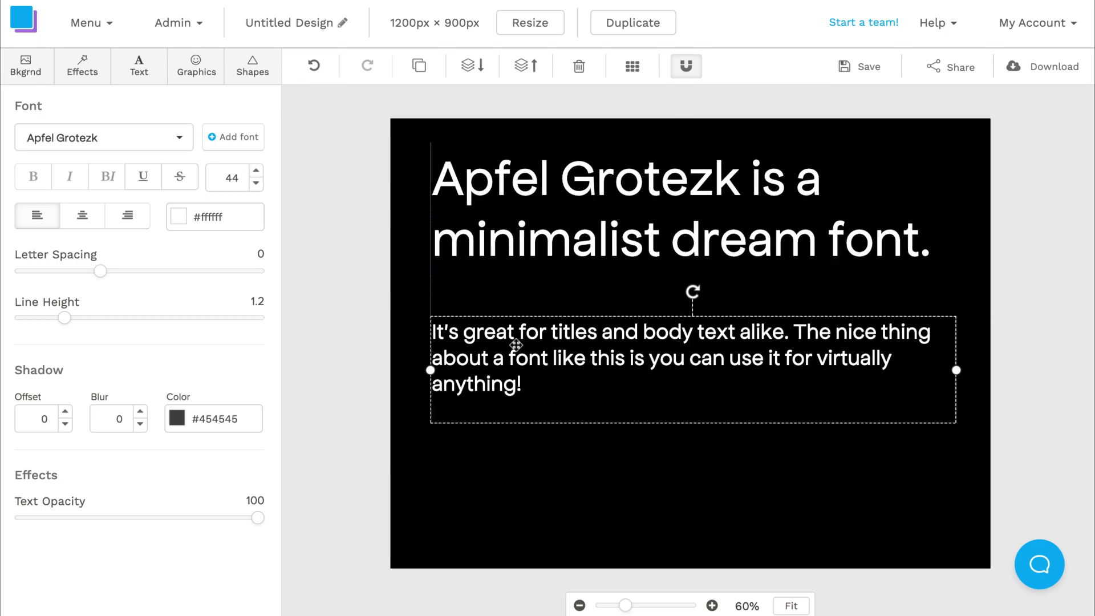
Step: Type the font-praise sentence and the all-caps statement on separate lines
key(Escape)
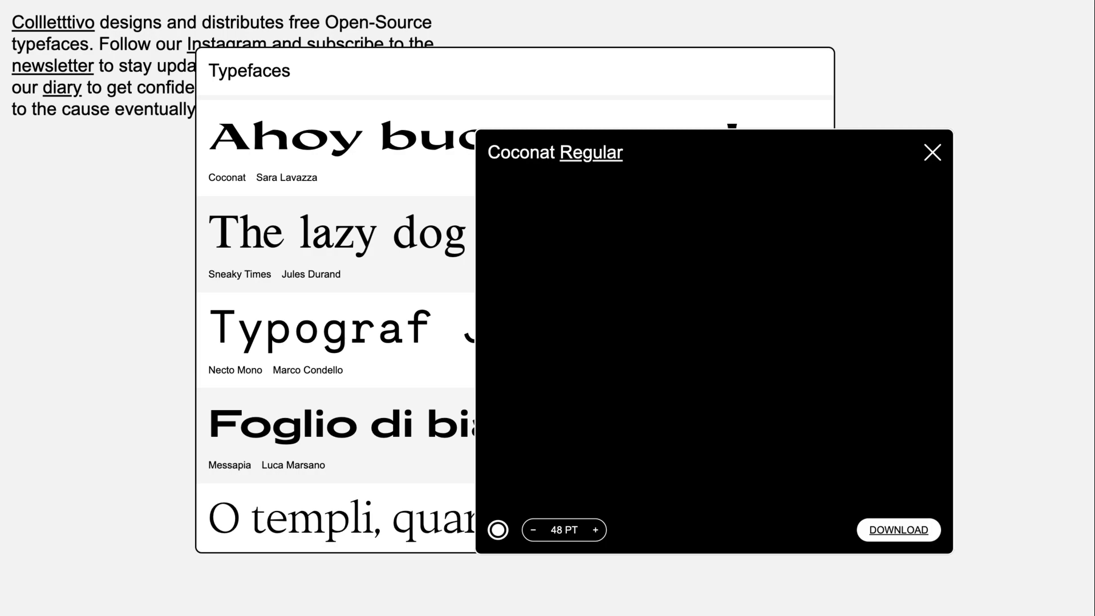
text(Cocon)
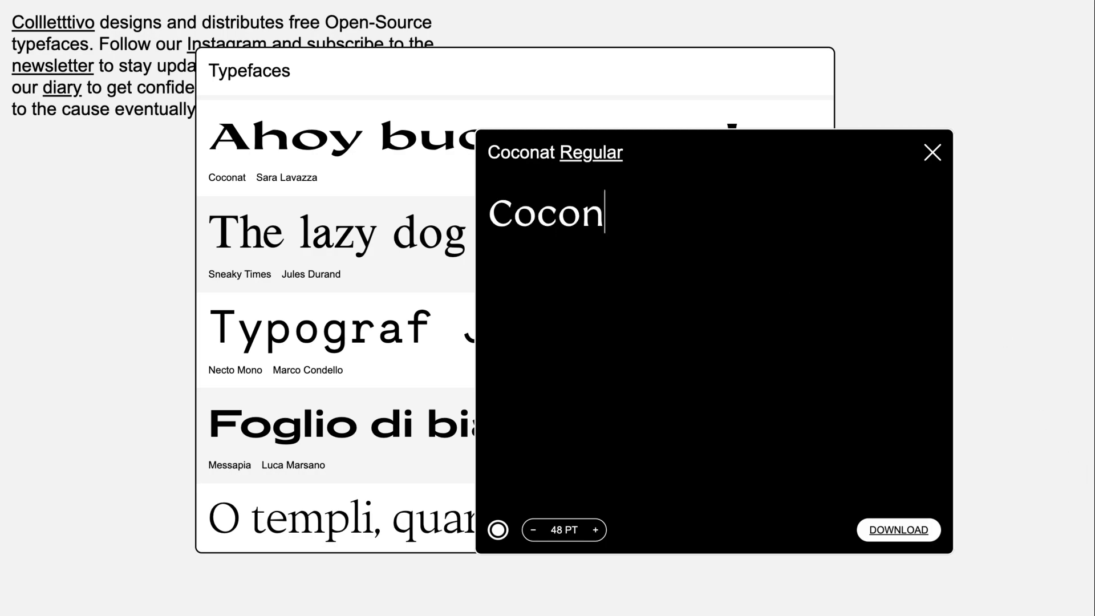
text(at is a real vibe!)
key(Return)
text(D)
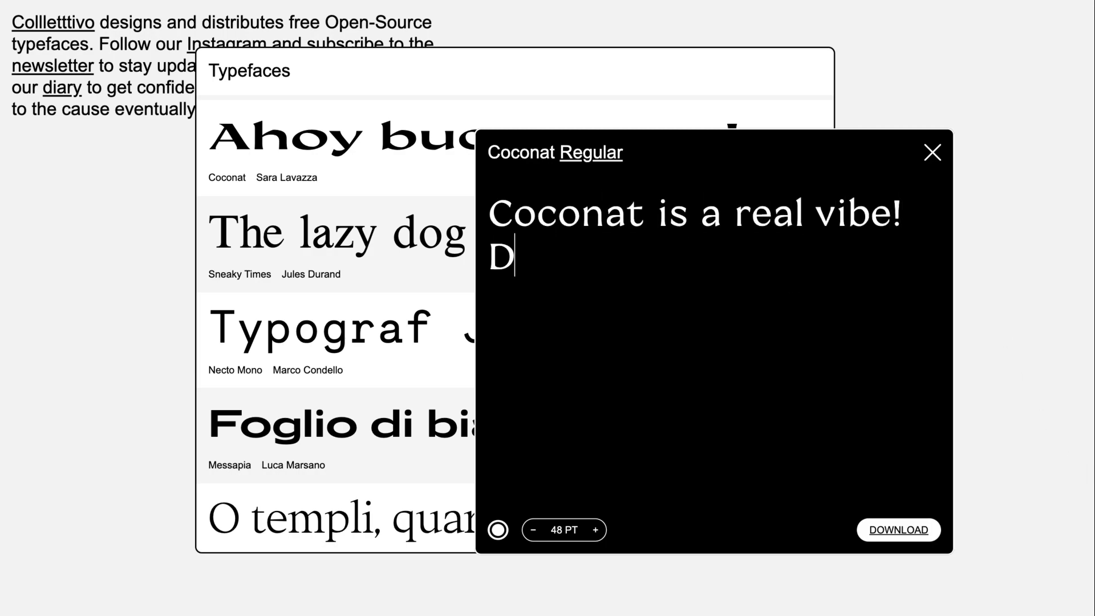
text(ON'T FORGET TO TRY IN ALL CAPS )
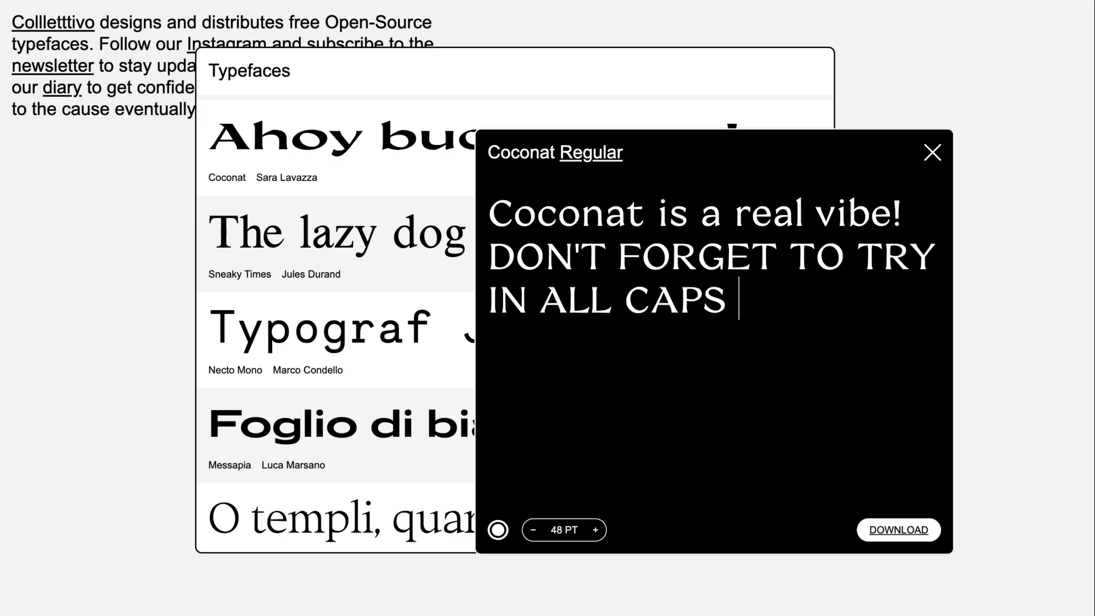
text(IF YOU REALLY WANNA MAKE)
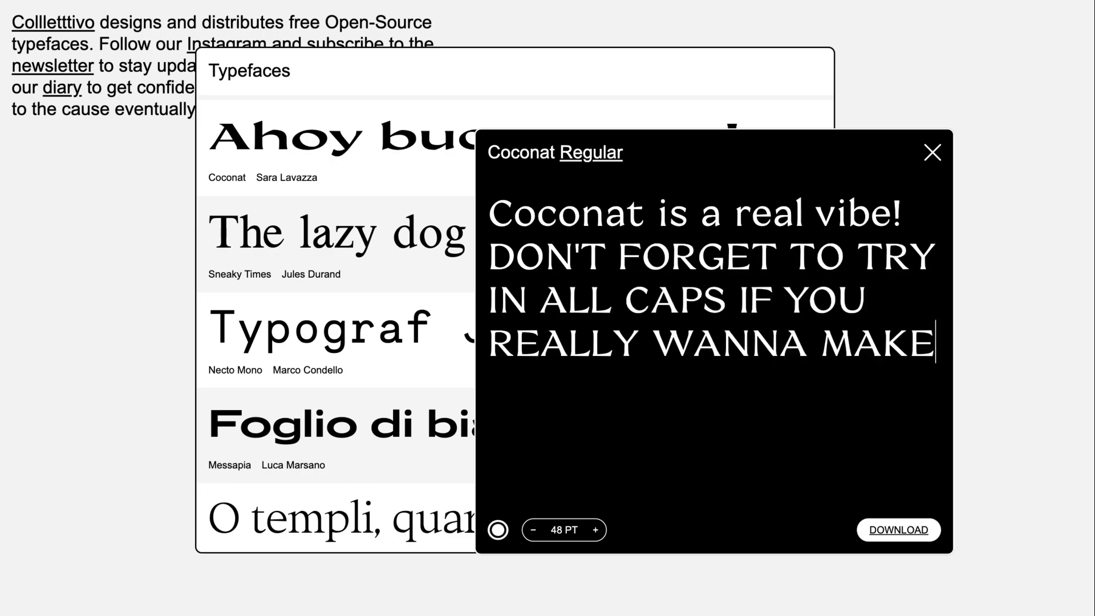
text( A STATEMENT.)
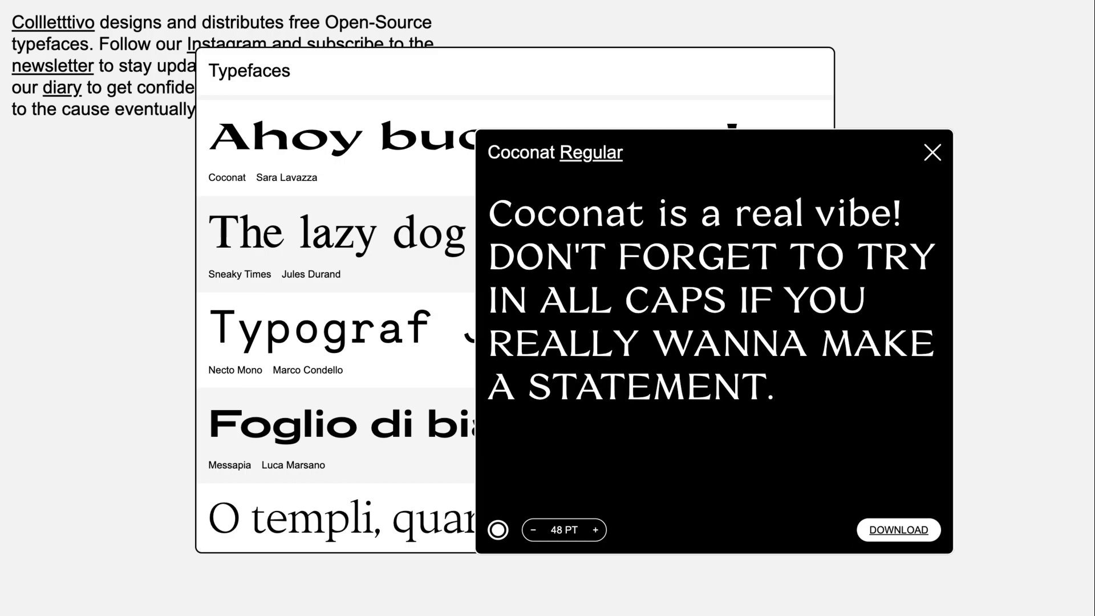